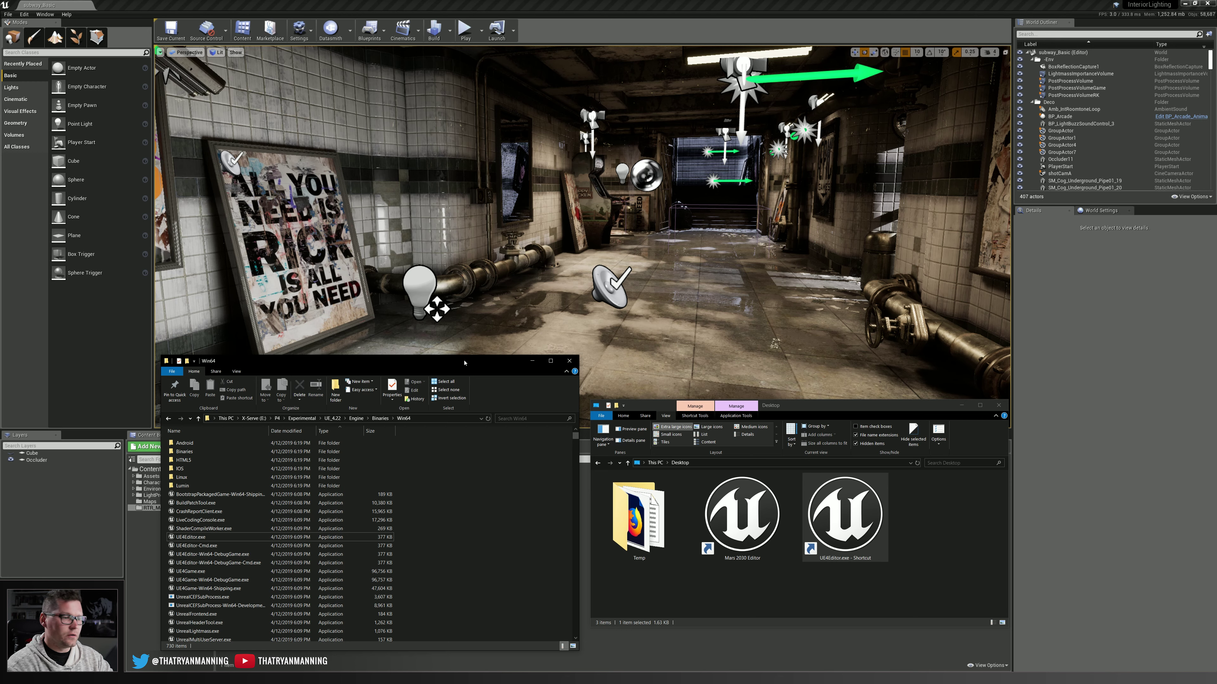
Check the Windows version information through the Run prompt, then dismiss it
{"action": "key", "text": "super+r"}
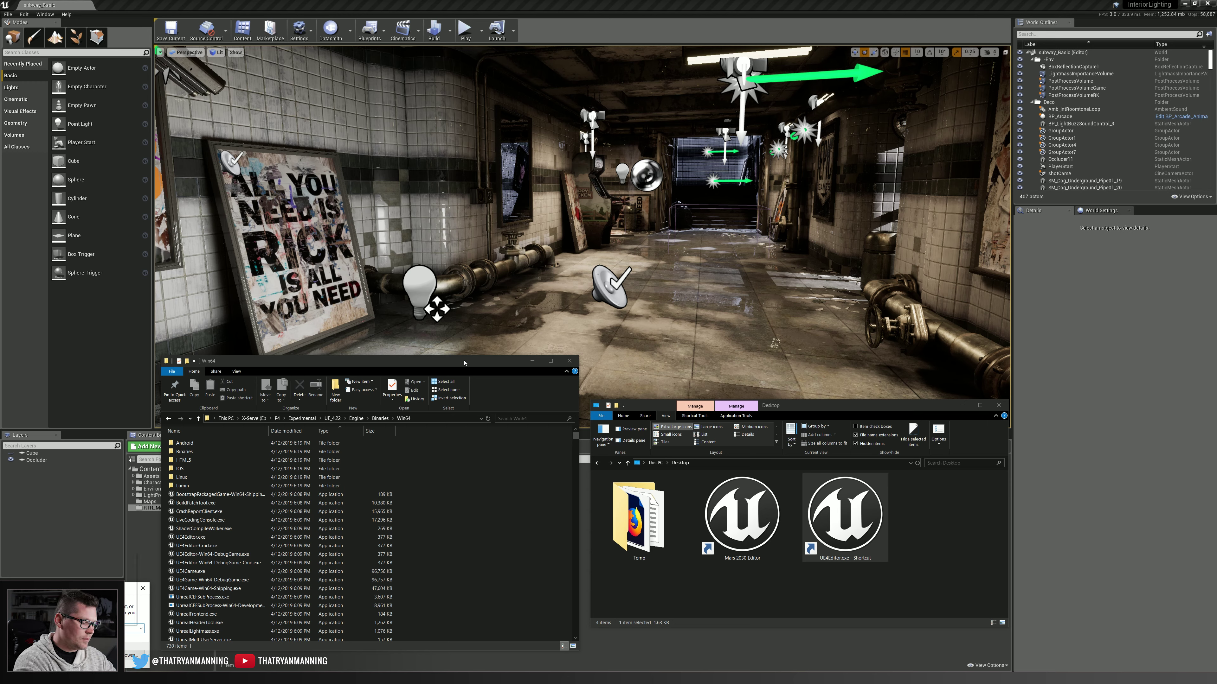
{"action": "key", "text": "Return"}
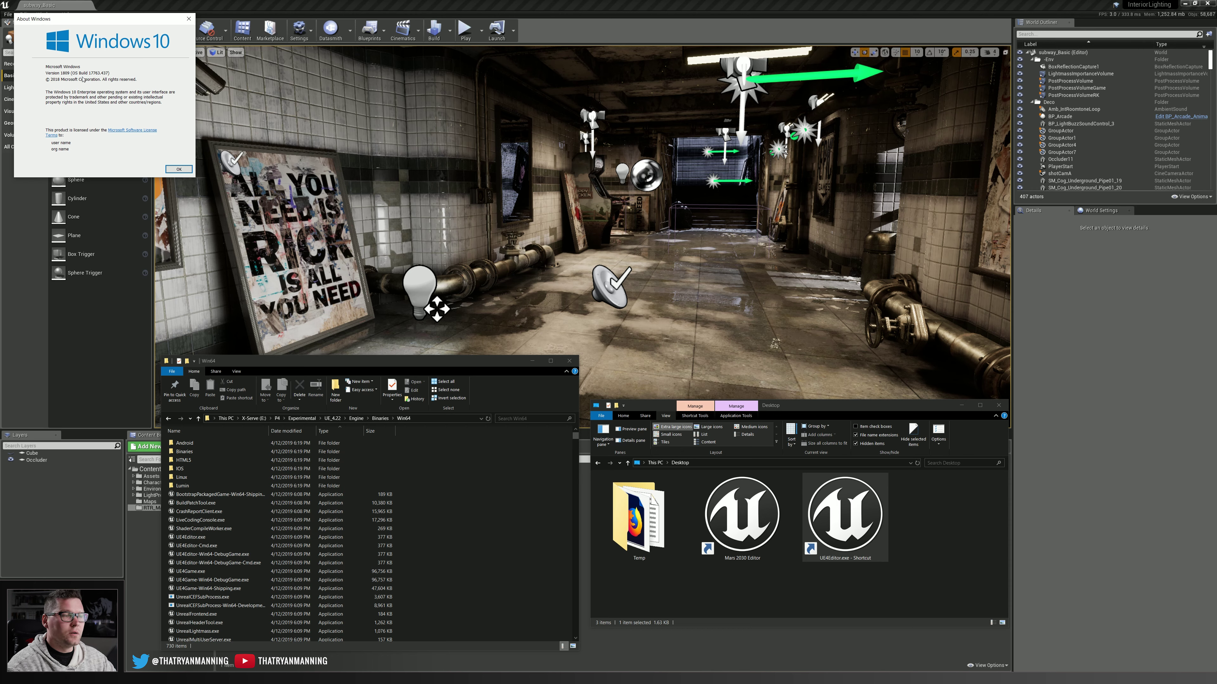
{"action": "left_click", "coordinate": [176, 169]}
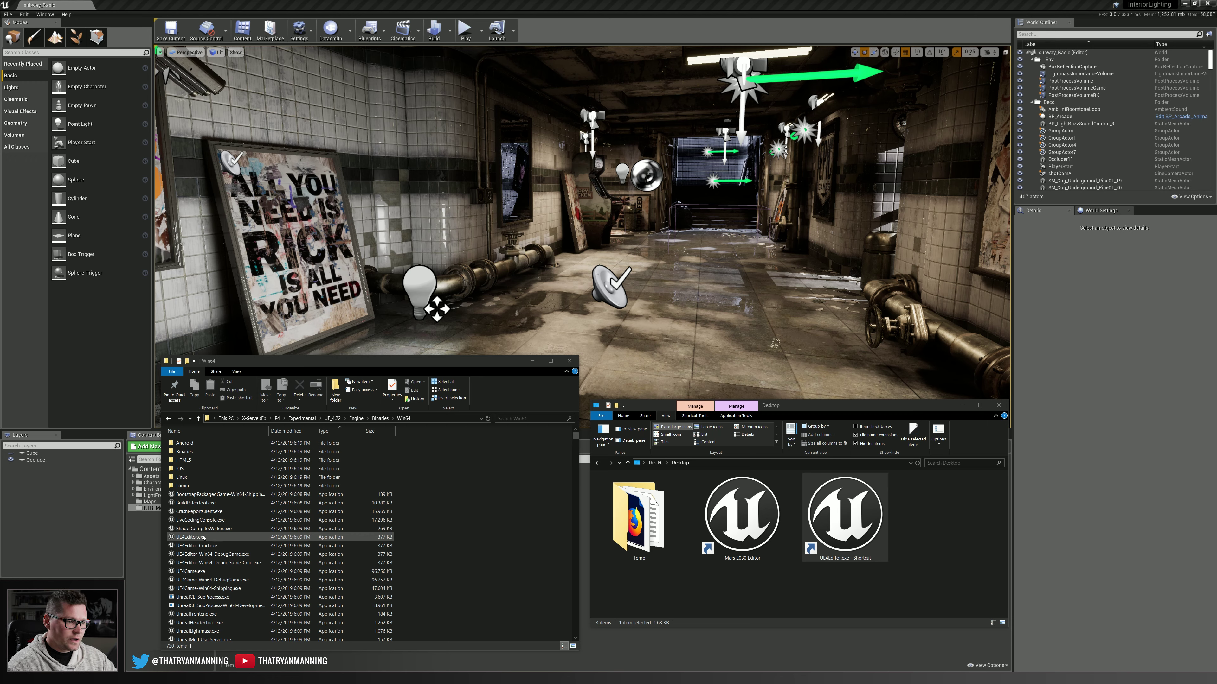
Inspect the UE4Editor shortcut's target path and its -dx12 launch option
{"action": "right_click", "coordinate": [838, 502]}
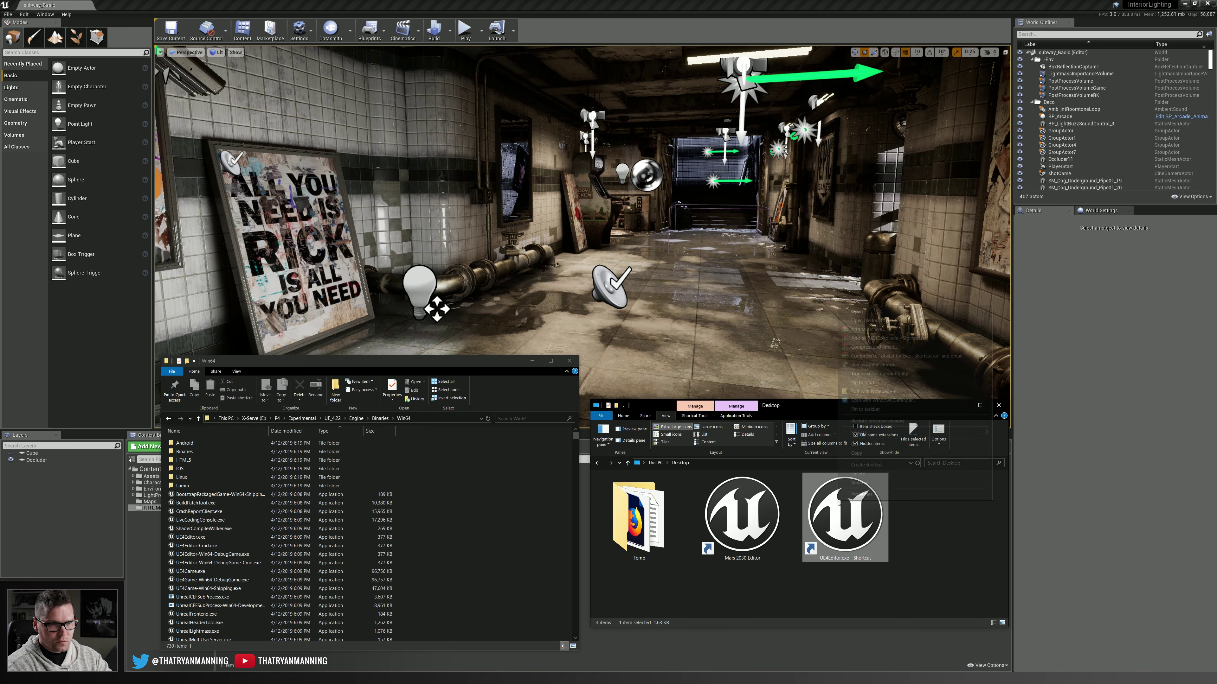
{"action": "left_click", "coordinate": [861, 494]}
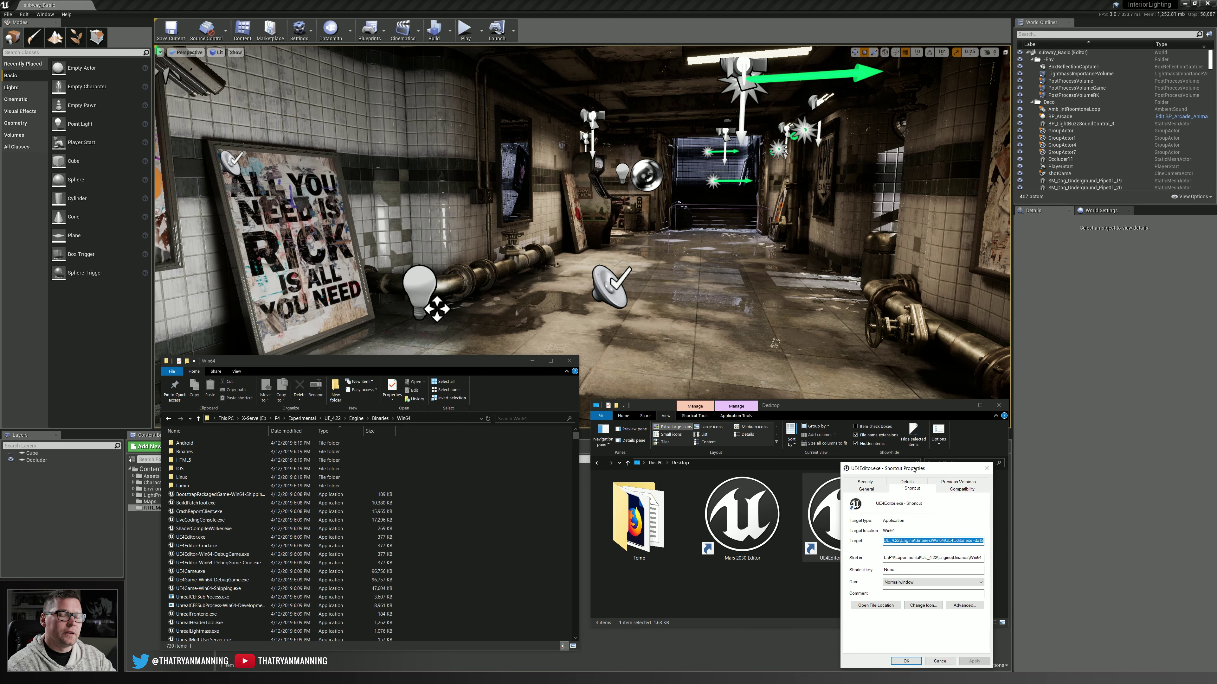
{"action": "left_click_drag", "start_coordinate": [913, 470], "coordinate": [557, 262]}
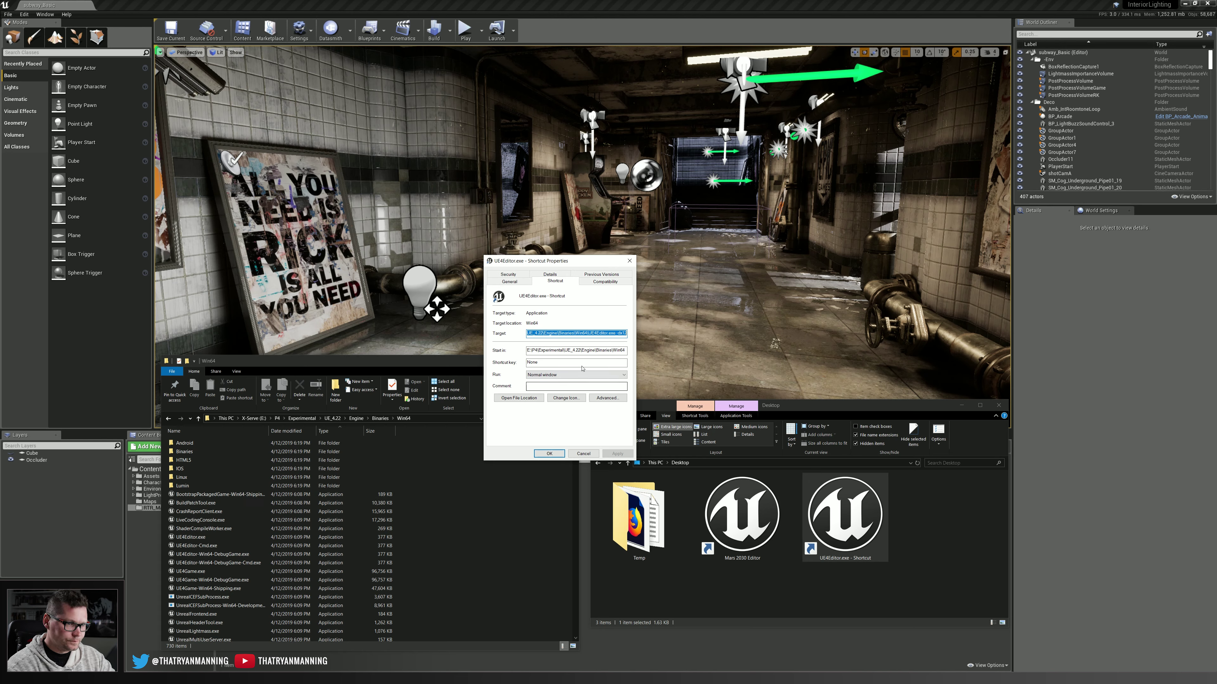
{"action": "left_click", "coordinate": [591, 332]}
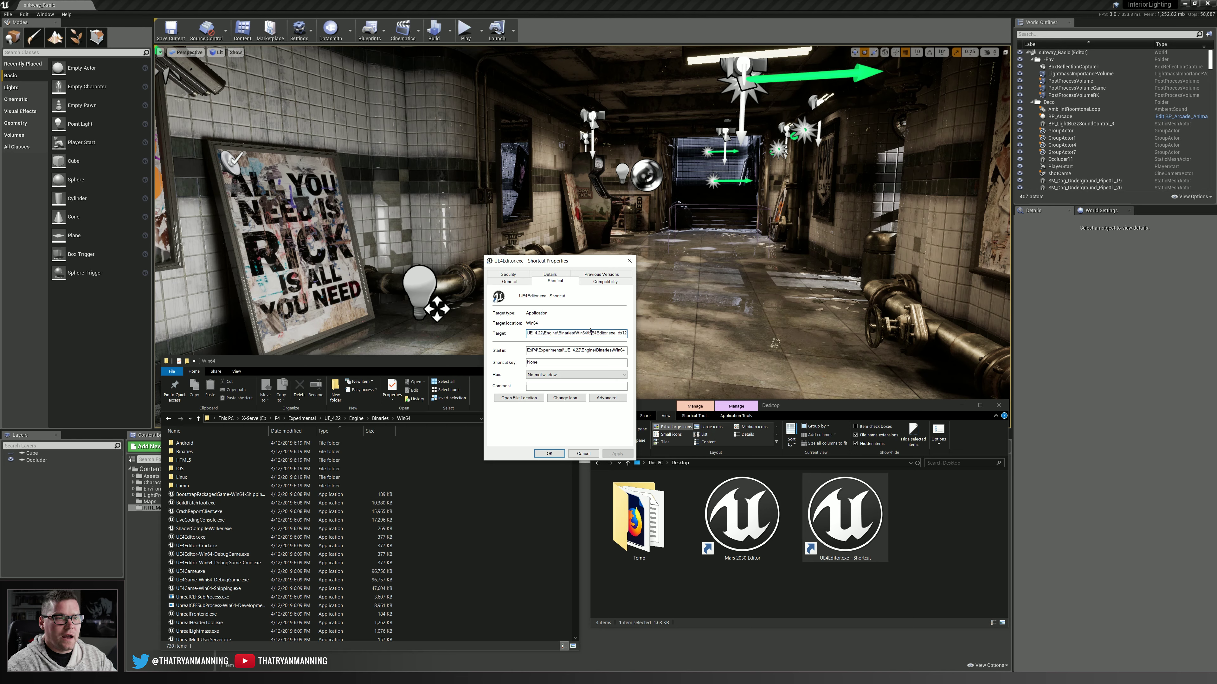
{"action": "left_click_drag", "start_coordinate": [590, 332], "coordinate": [614, 331]}
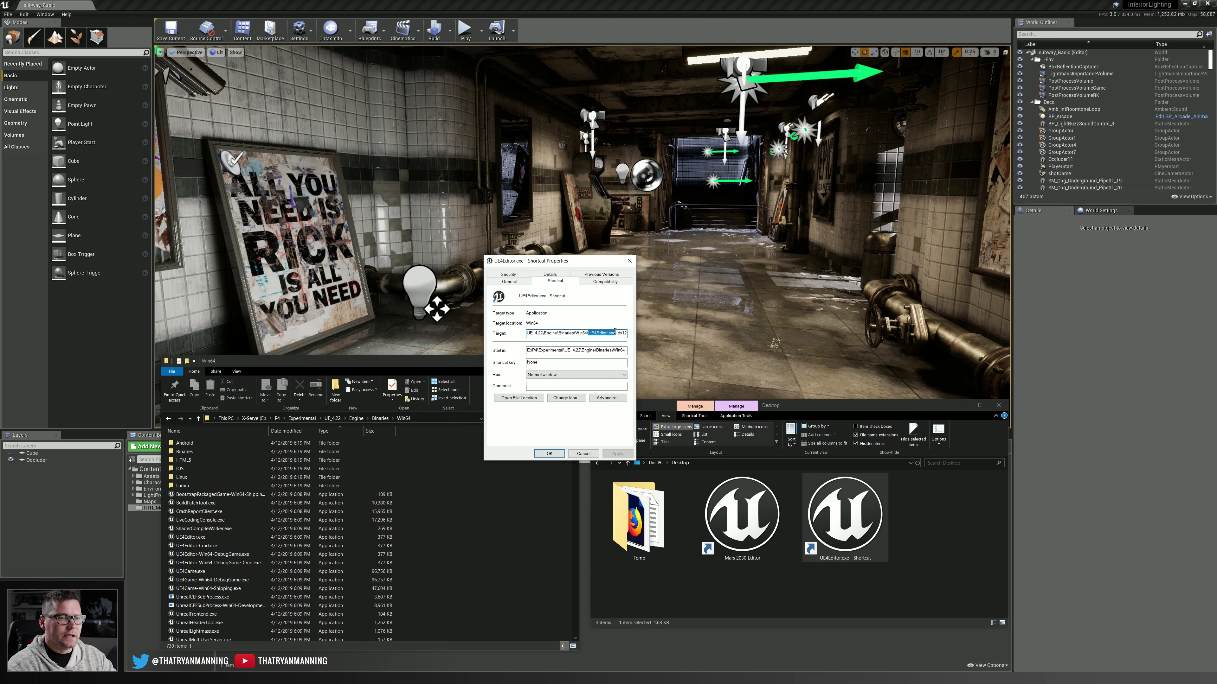
{"action": "left_click", "coordinate": [616, 336]}
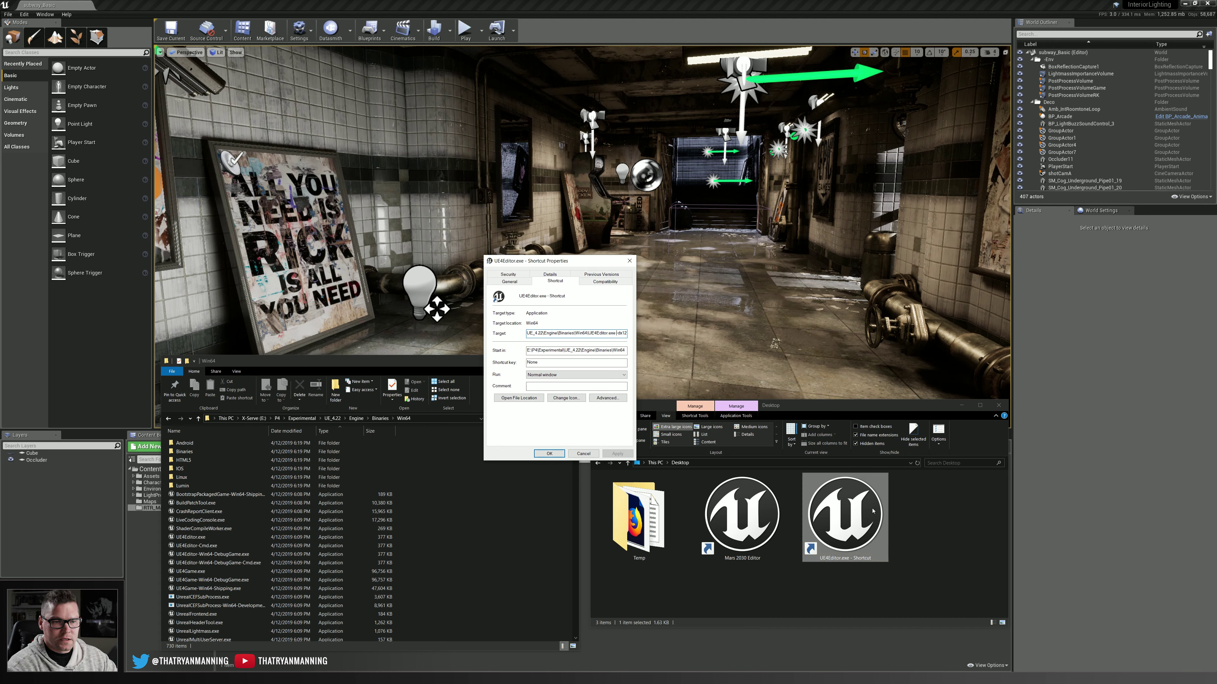
Close the shortcut properties and bring the Unreal editor in front of Explorer
{"action": "left_click", "coordinate": [629, 261]}
{"action": "mouse_move", "coordinate": [1150, 6]}
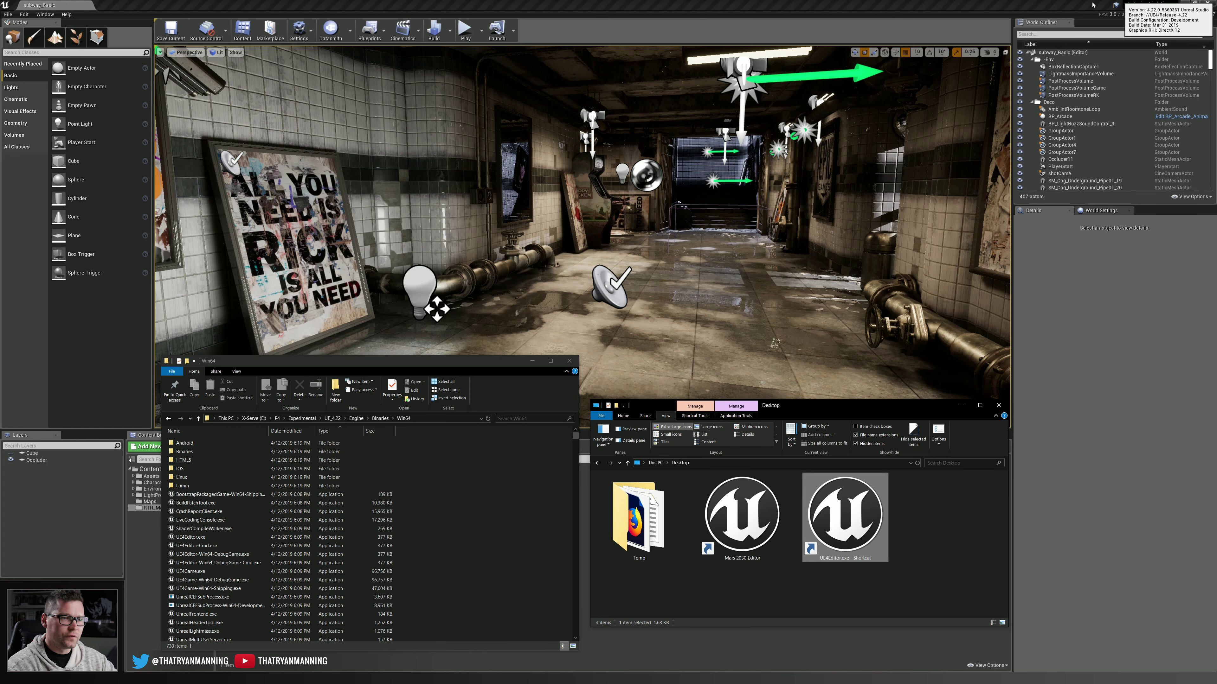
{"action": "left_click", "coordinate": [565, 3]}
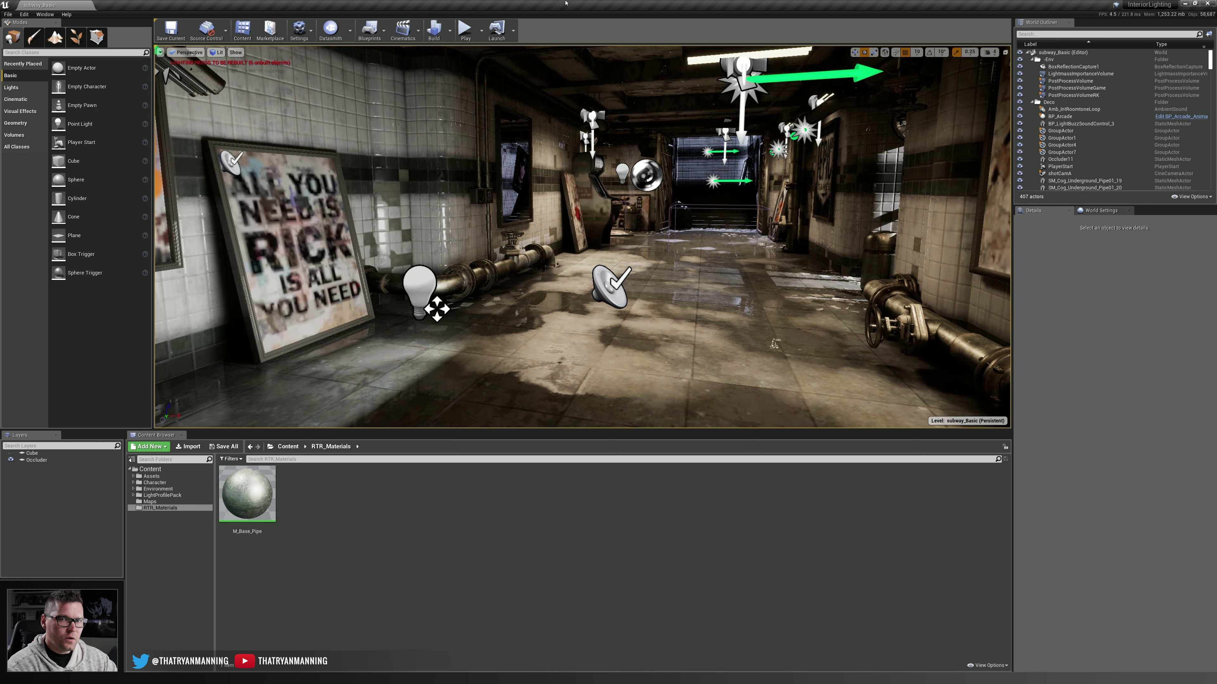
Open Project Settings at Engine > Rendering and place the cursor in the settings search
{"action": "left_click", "coordinate": [24, 14]}
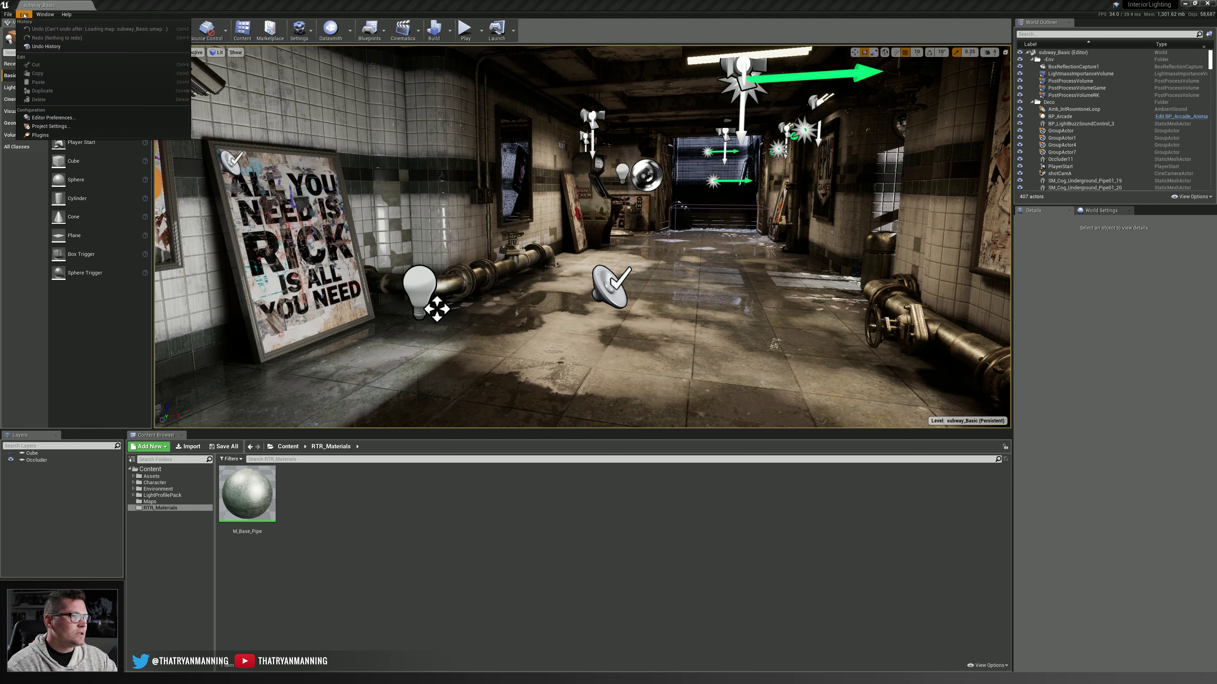
{"action": "left_click", "coordinate": [46, 127]}
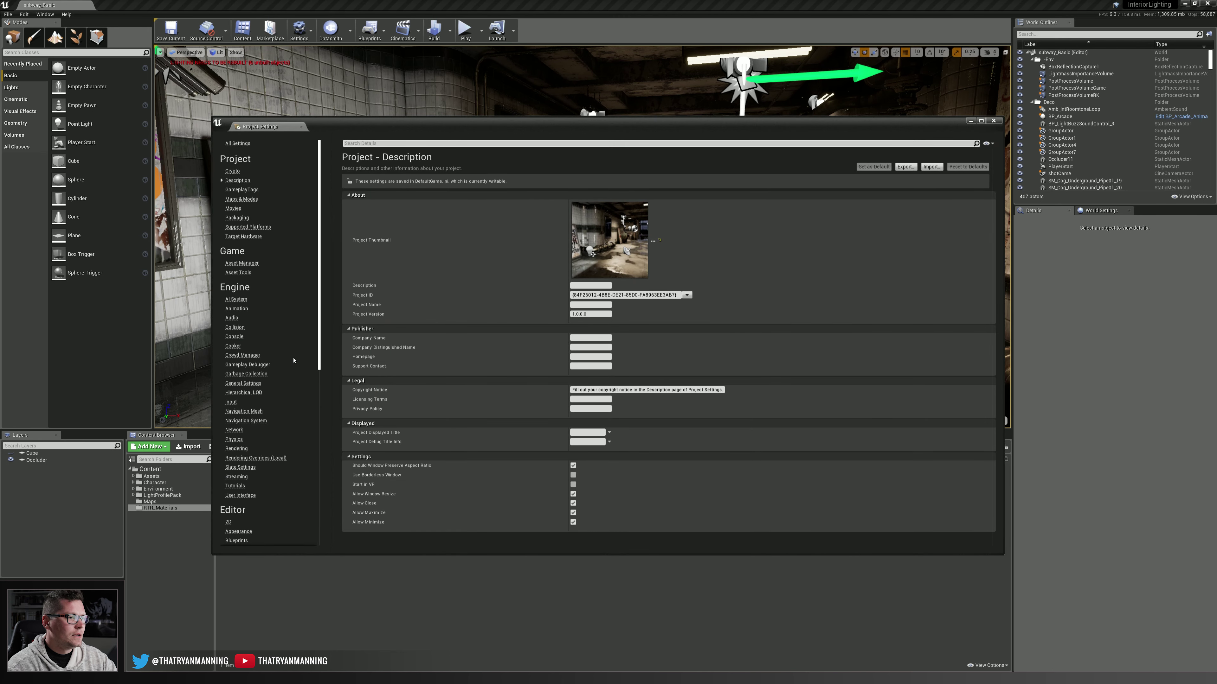
{"action": "left_click", "coordinate": [236, 448]}
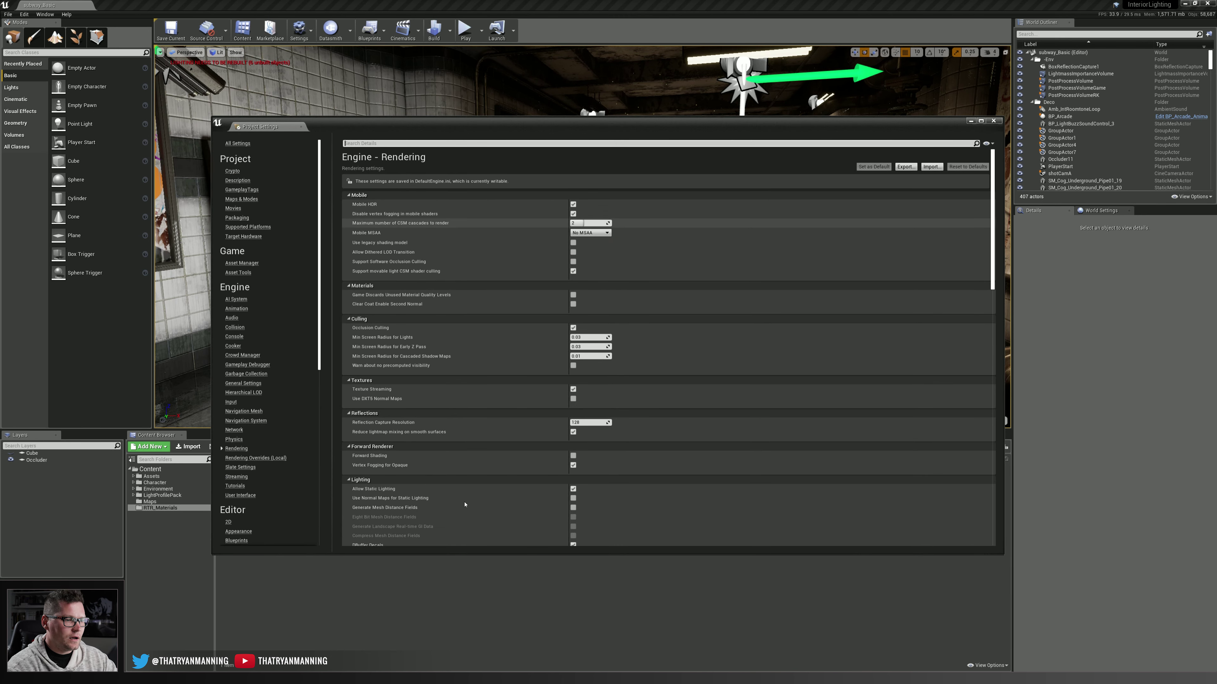
{"action": "left_click", "coordinate": [436, 143]}
Search the settings for 'rayt', confirm Ray Tracing is ticked, and close Project Settings
{"action": "type", "text": "Realtim"}
{"action": "key", "text": "BackSpace"}
{"action": "key", "text": "BackSpace"}
{"action": "key", "text": "BackSpace"}
{"action": "key", "text": "BackSpace"}
{"action": "key", "text": "BackSpace"}
{"action": "key", "text": "BackSpace"}
{"action": "key", "text": "BackSpace"}
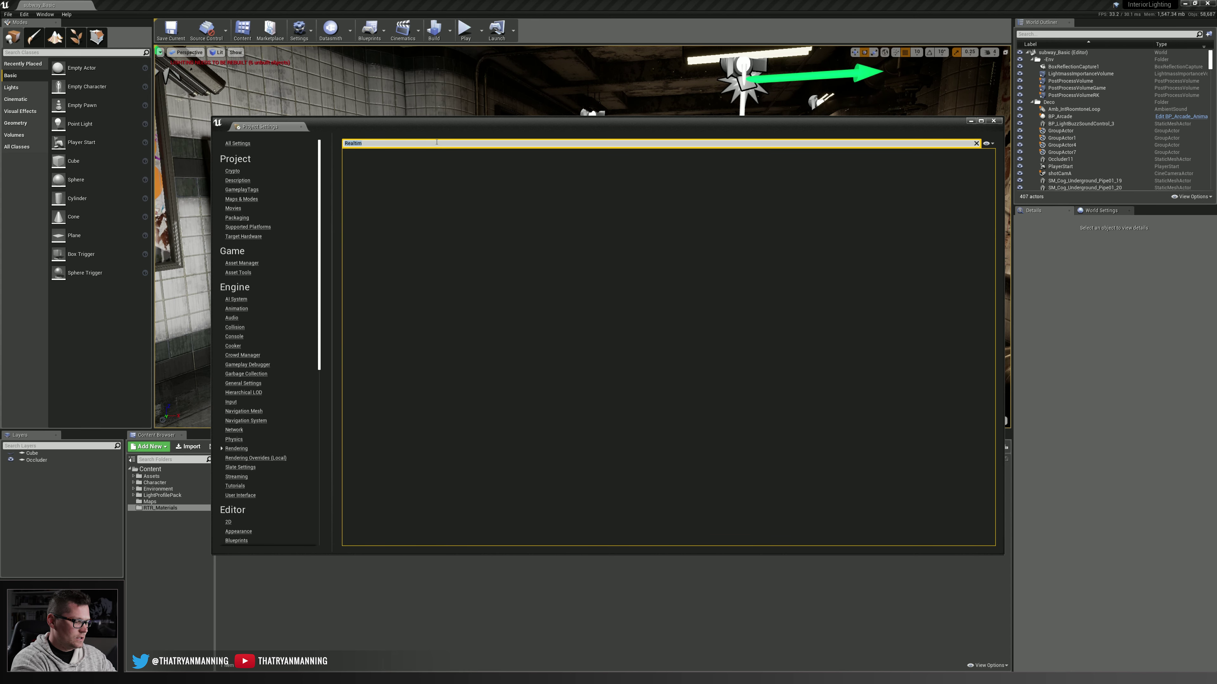
{"action": "type", "text": "ay"}
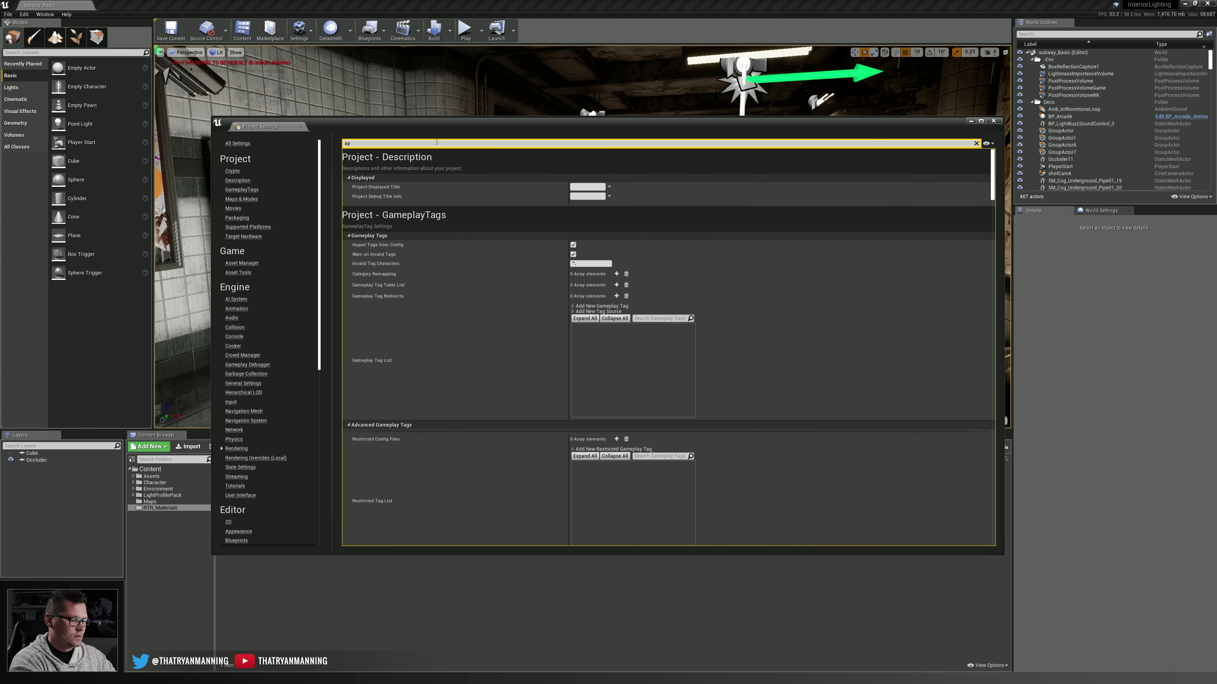
{"action": "key", "text": "BackSpace"}
{"action": "key", "text": "BackSpace"}
{"action": "type", "text": "rayt"}
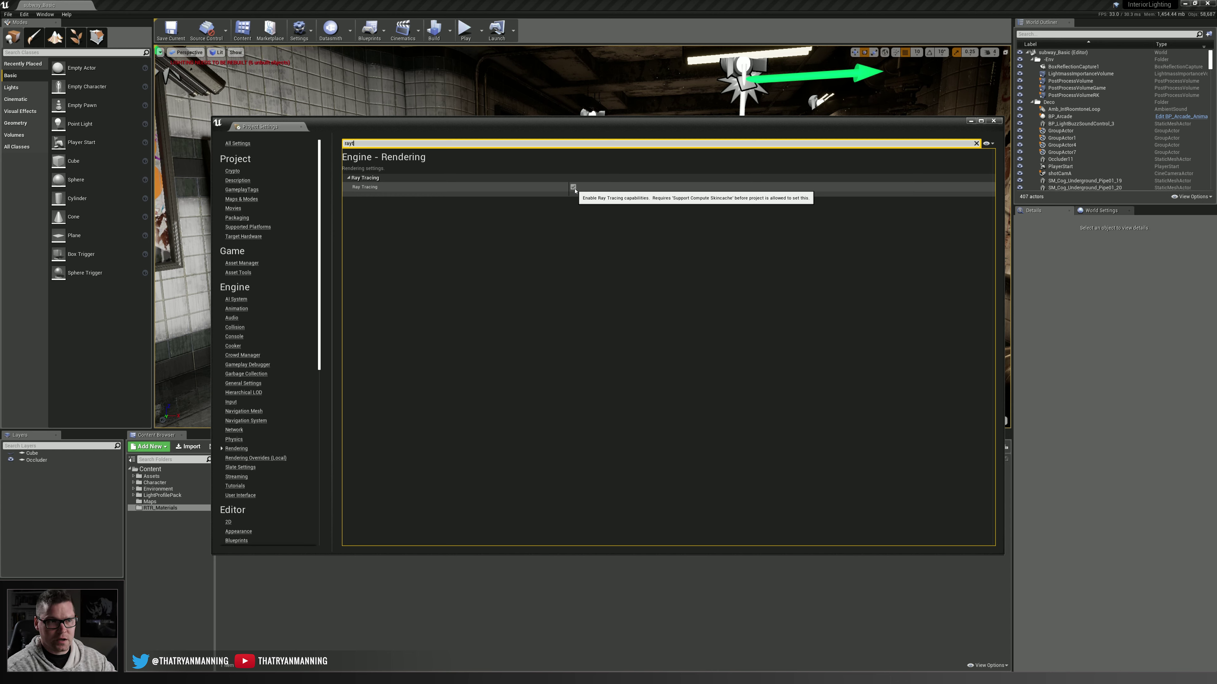
{"action": "left_click", "coordinate": [992, 120]}
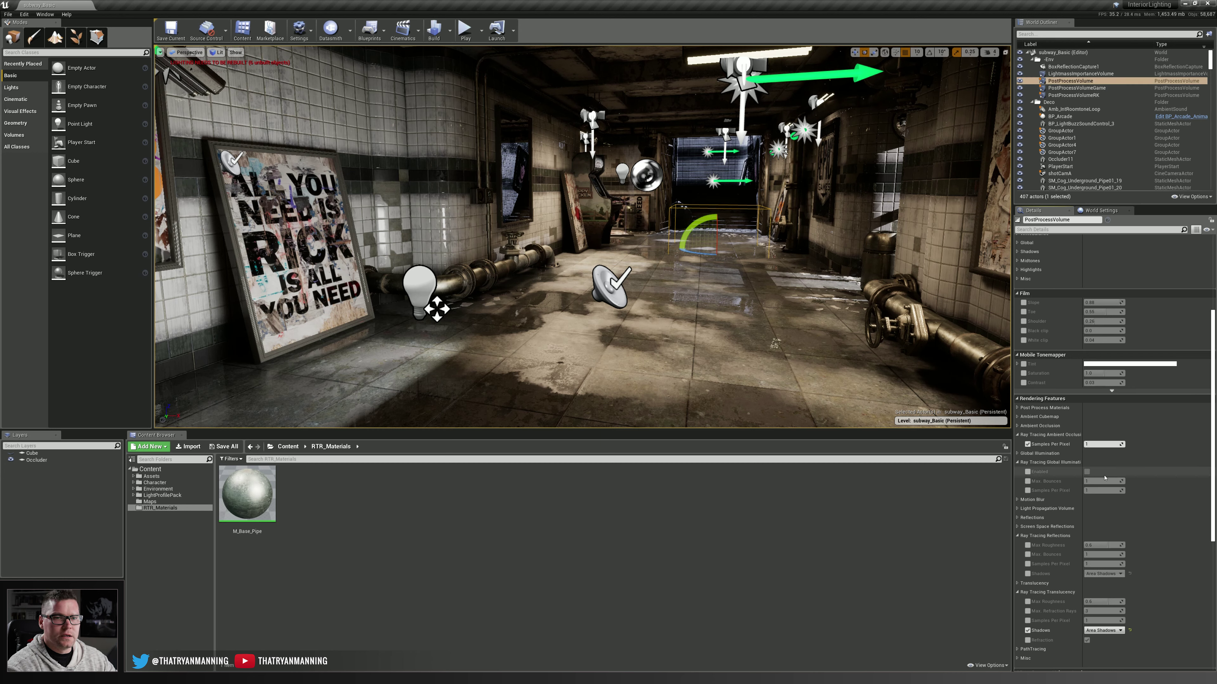
{"action": "scroll", "coordinate": [1105, 478], "scroll_direction": "up", "scroll_amount": 4}
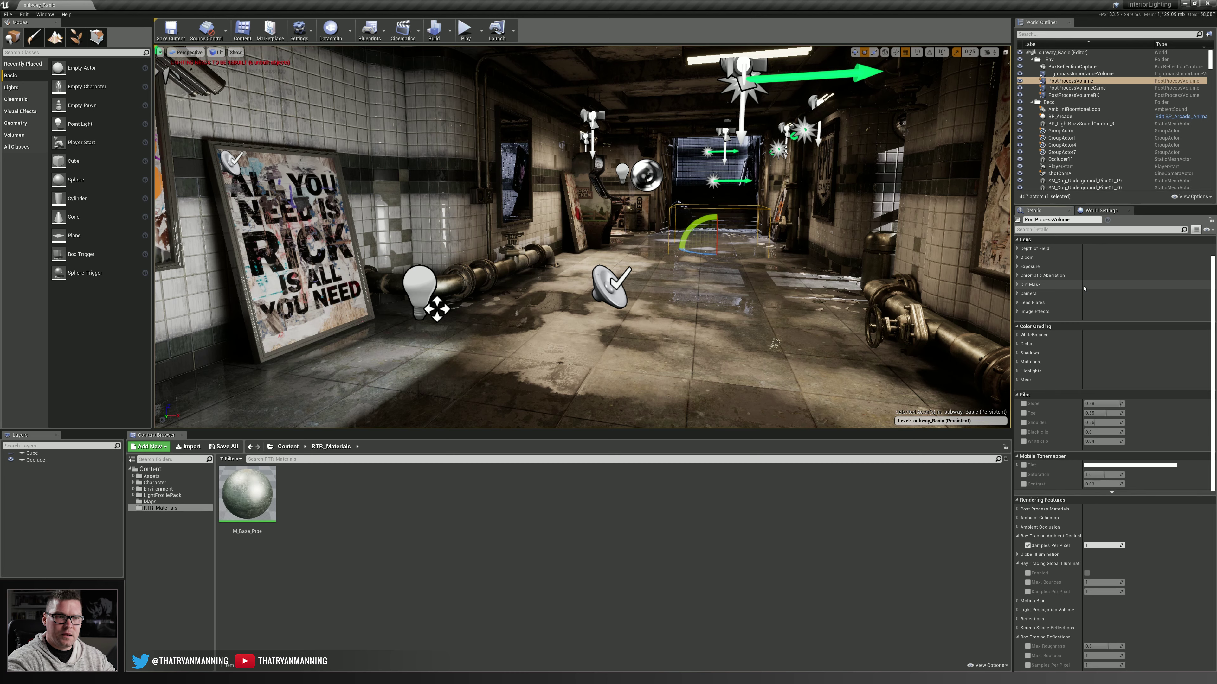
{"action": "scroll", "coordinate": [1083, 311], "scroll_direction": "down", "scroll_amount": 8}
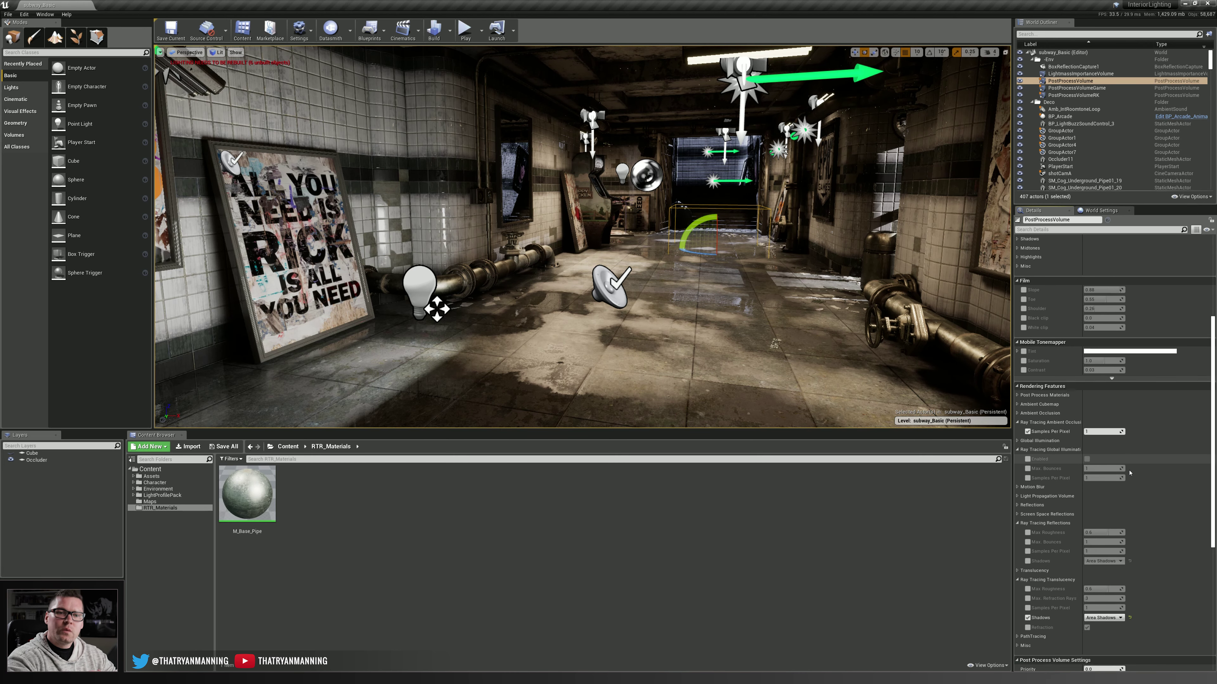